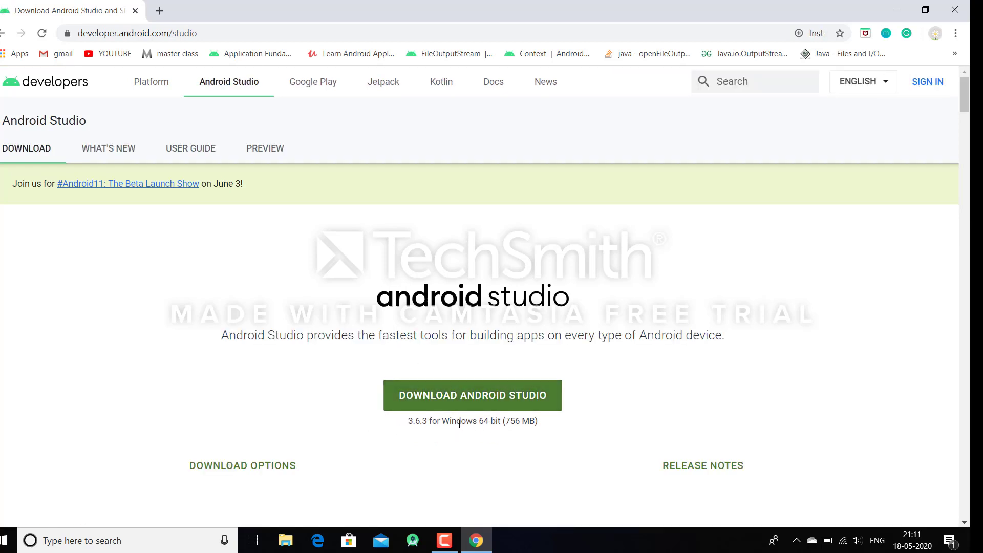
Step: Download Android Studio 3.6.3 for Windows 64-bit, agreeing to the terms and conditions
scroll(476, 424, "down", 10)
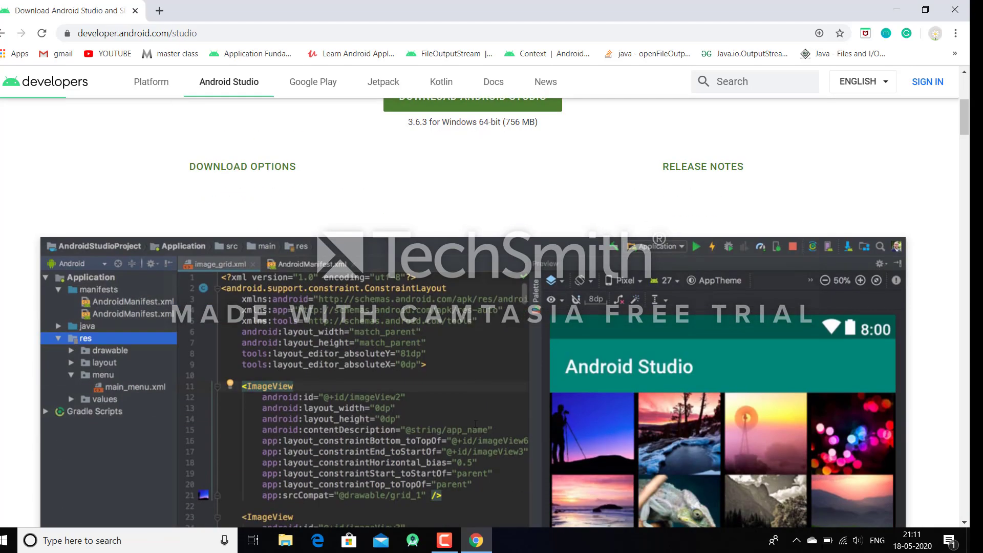
scroll(475, 424, "down", 10)
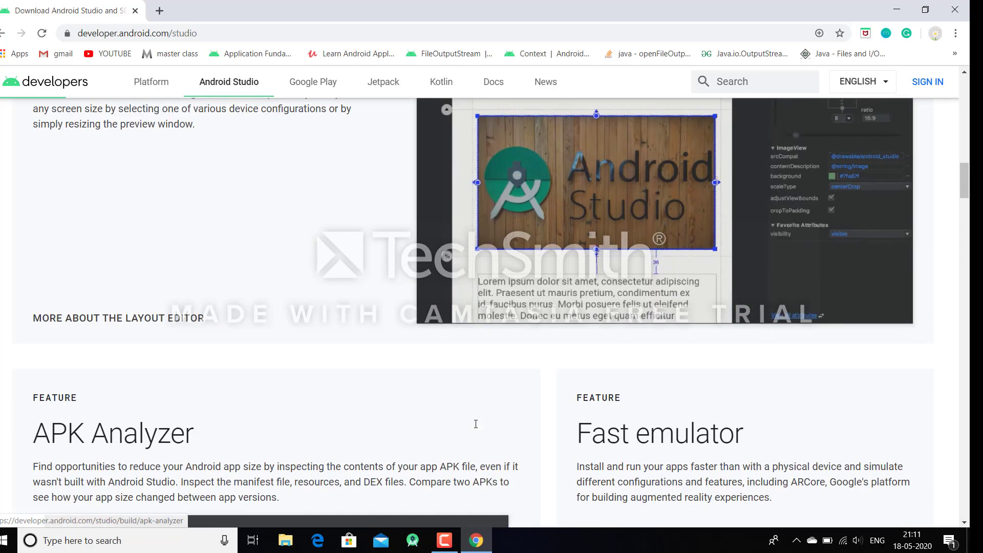
scroll(476, 424, "up", 5)
scroll(476, 424, "up", 15)
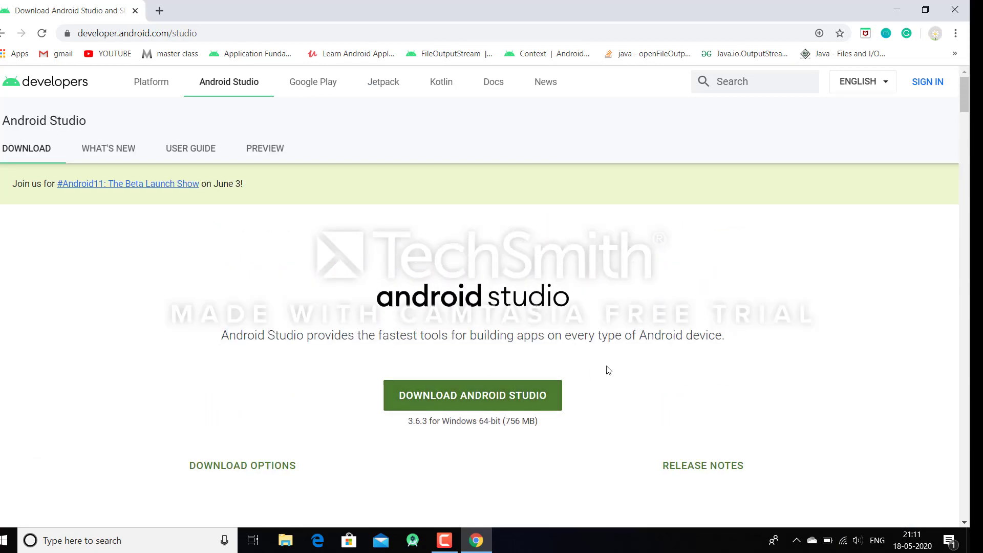
left_click(429, 391)
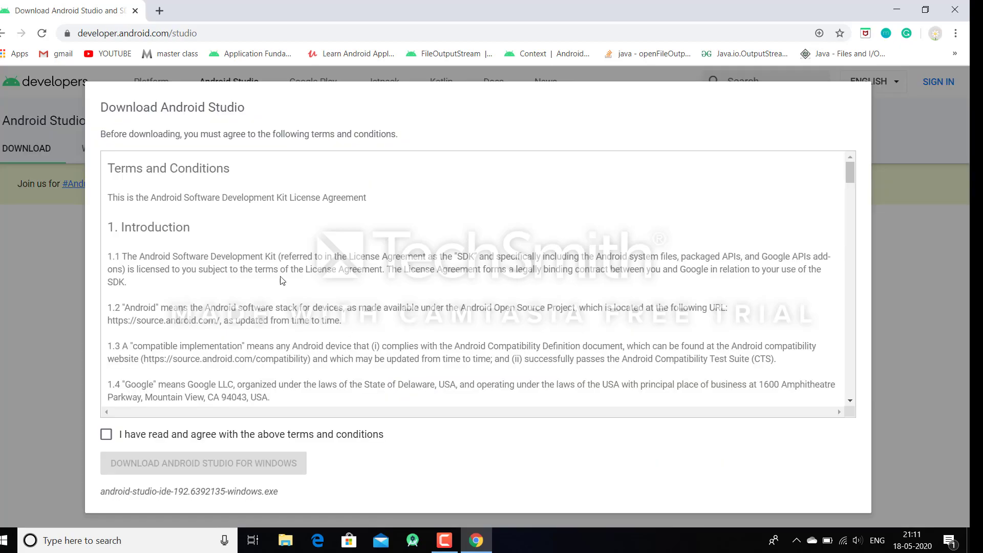
scroll(149, 313, "down", 15)
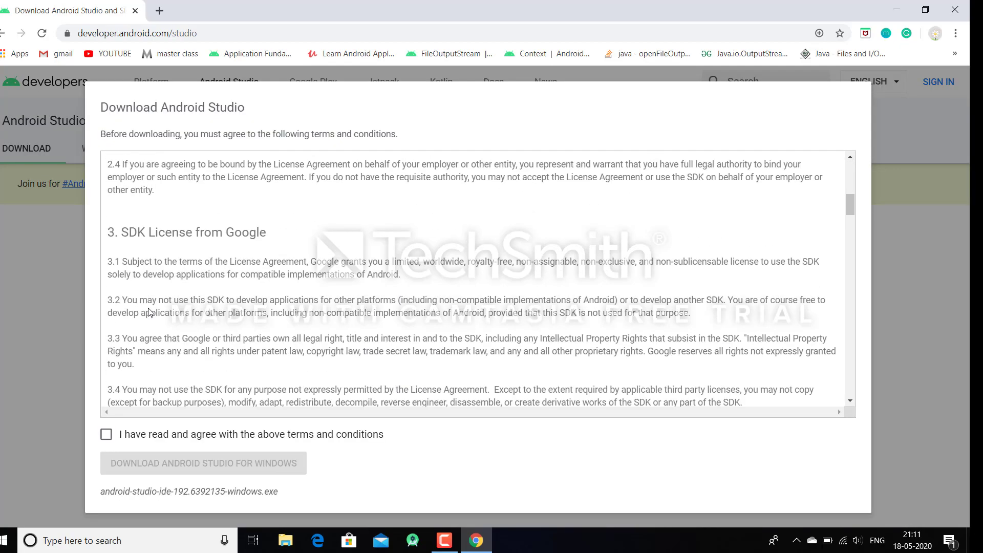
scroll(149, 312, "down", 20)
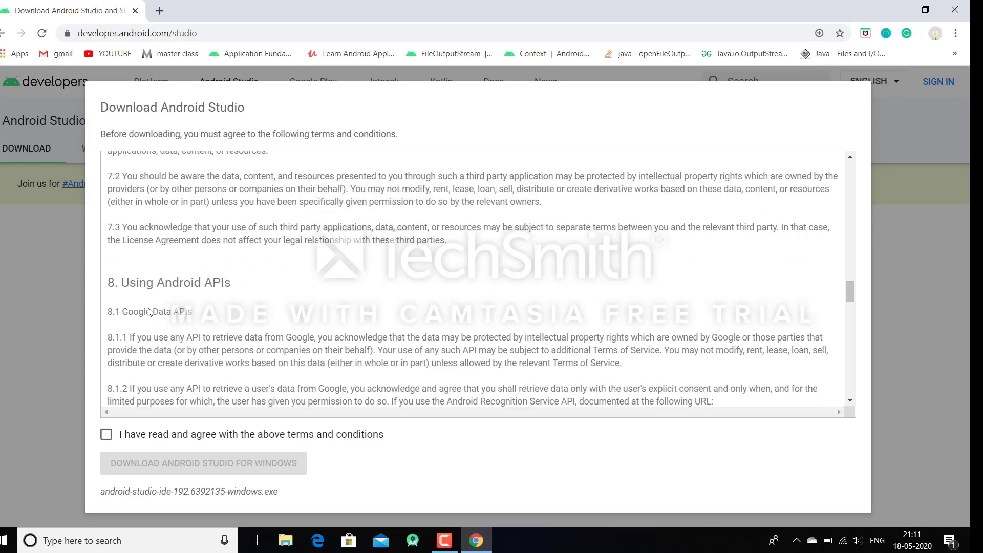
left_click(107, 435)
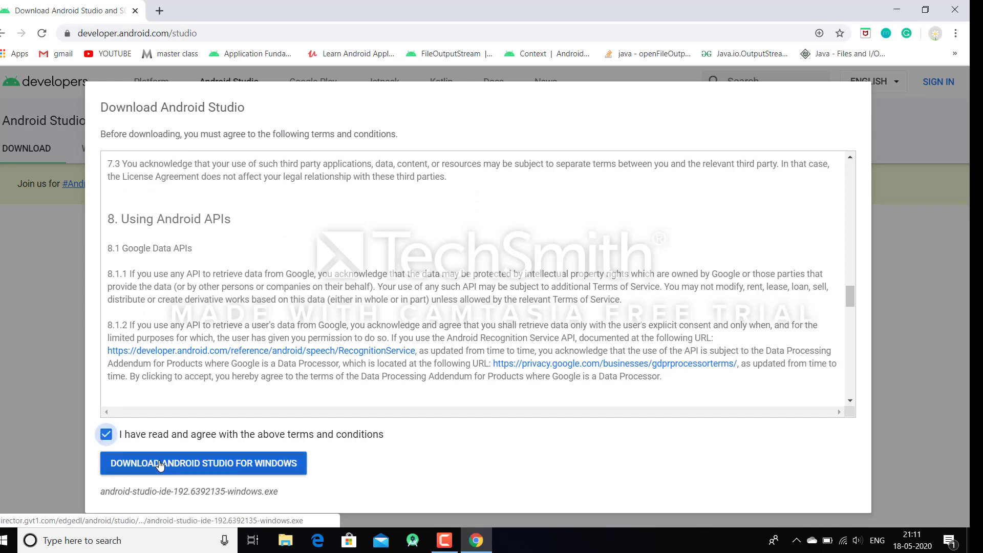
left_click(160, 464)
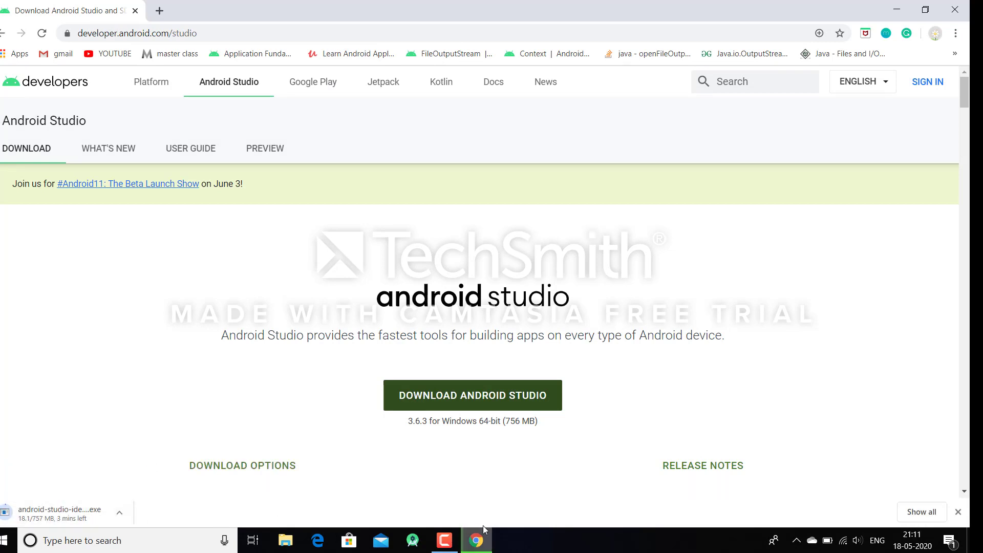
mouse_move(450, 542)
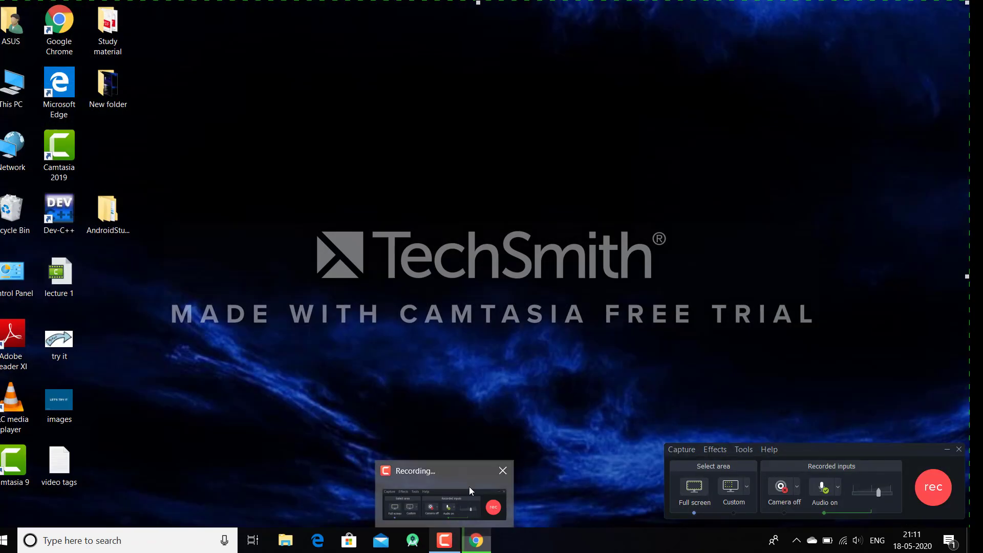
left_click(470, 487)
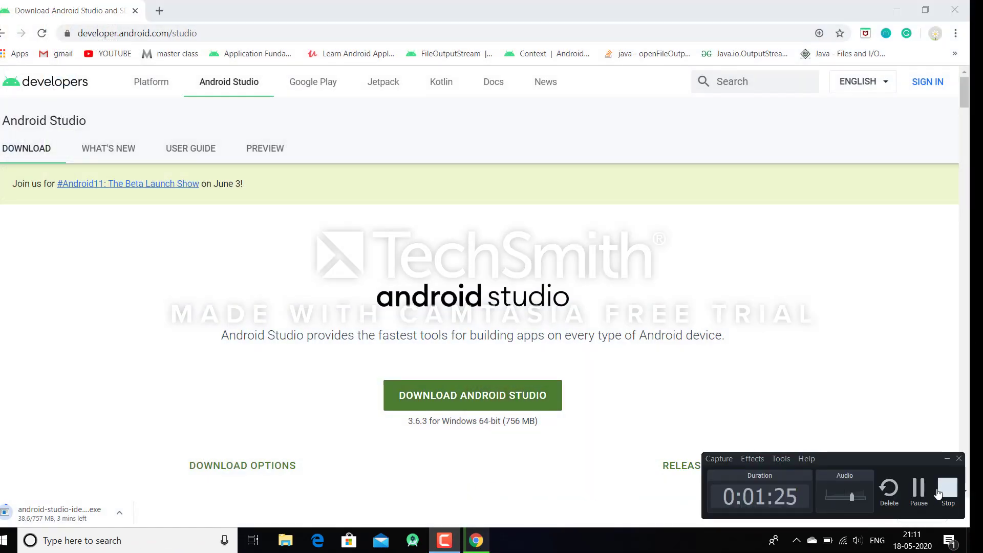
left_click(921, 493)
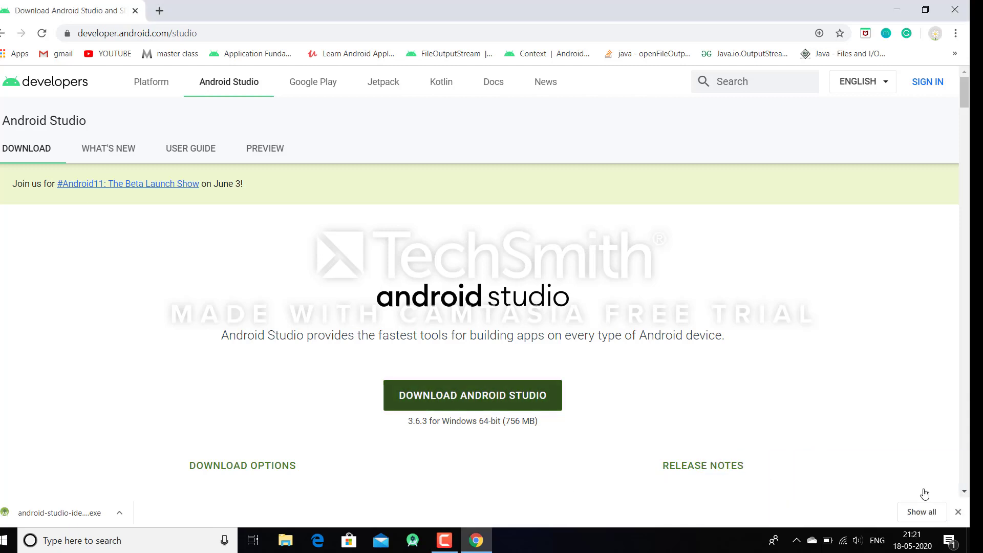
left_click(444, 541)
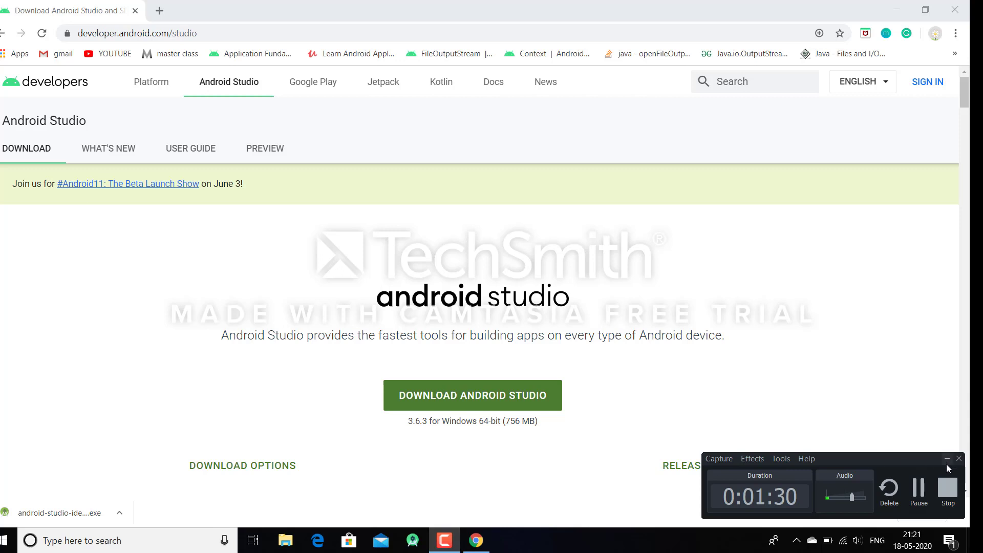
left_click(946, 461)
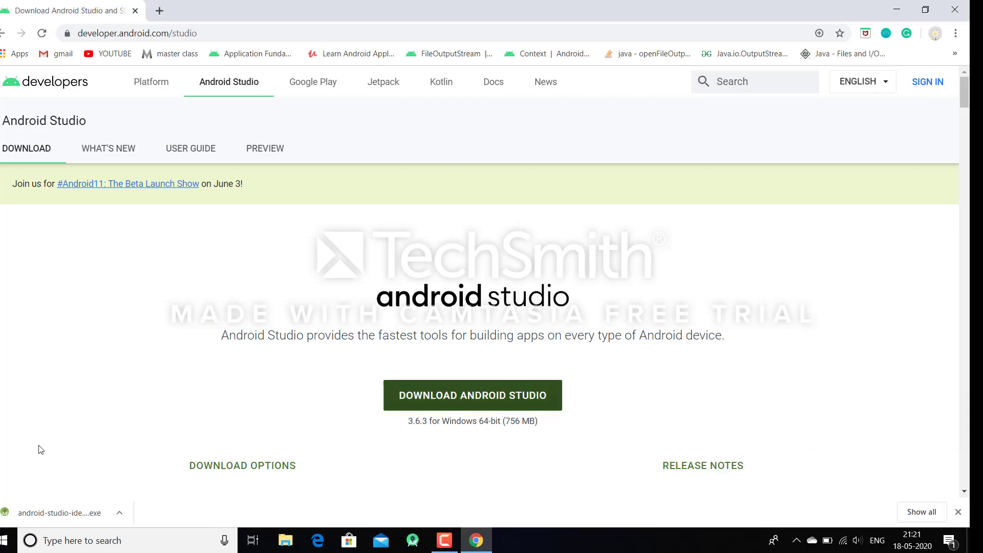
Step: Launch the downloaded Android Studio installer
left_click(36, 511)
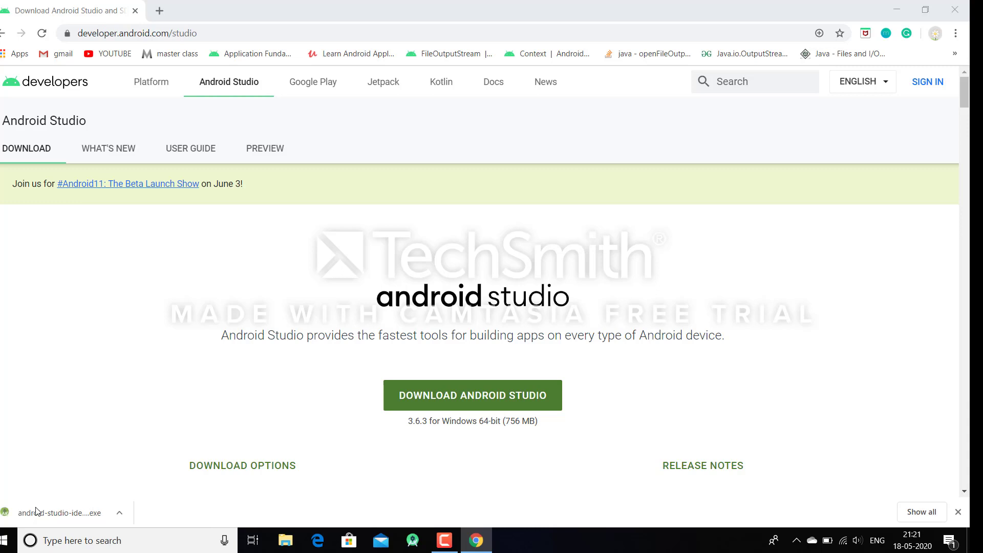
left_click(76, 513)
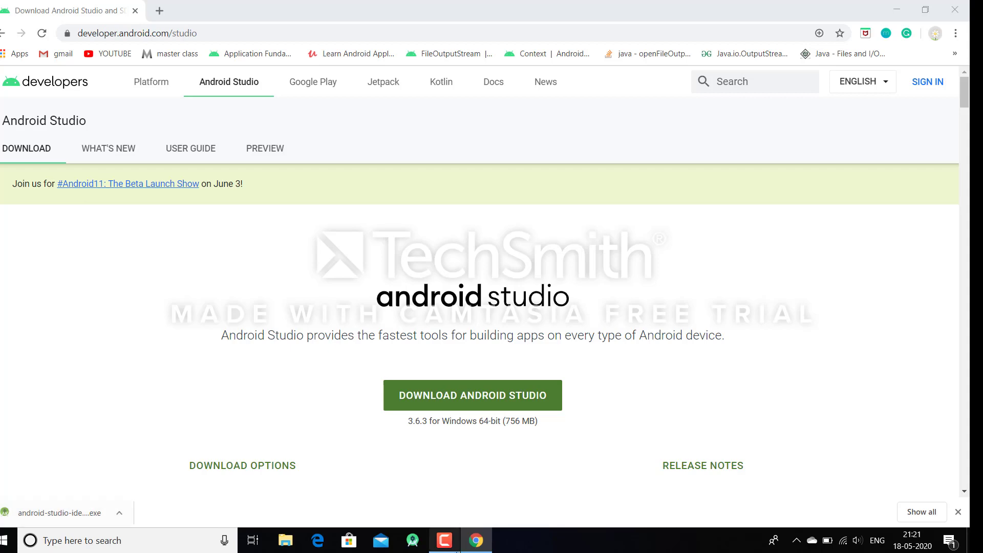
mouse_move(451, 548)
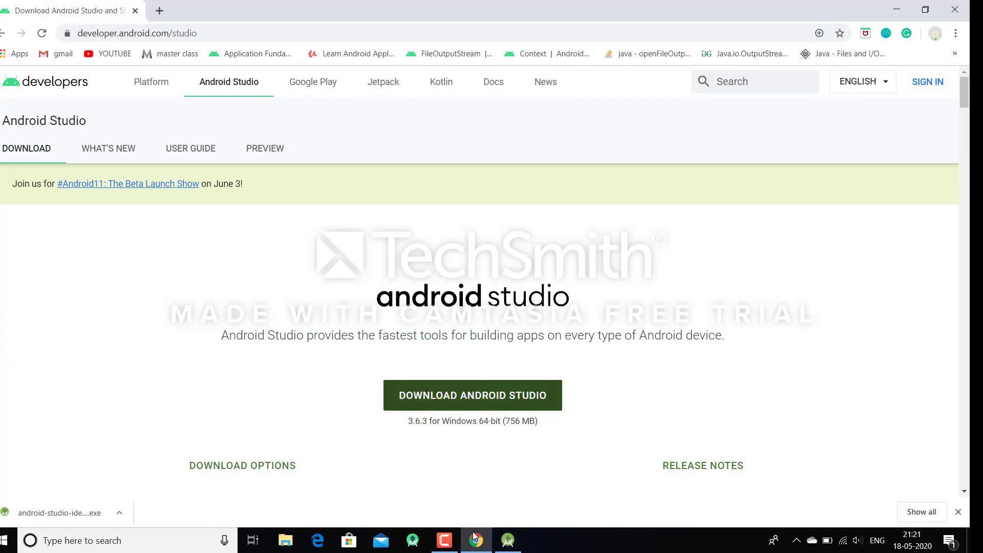
left_click(445, 541)
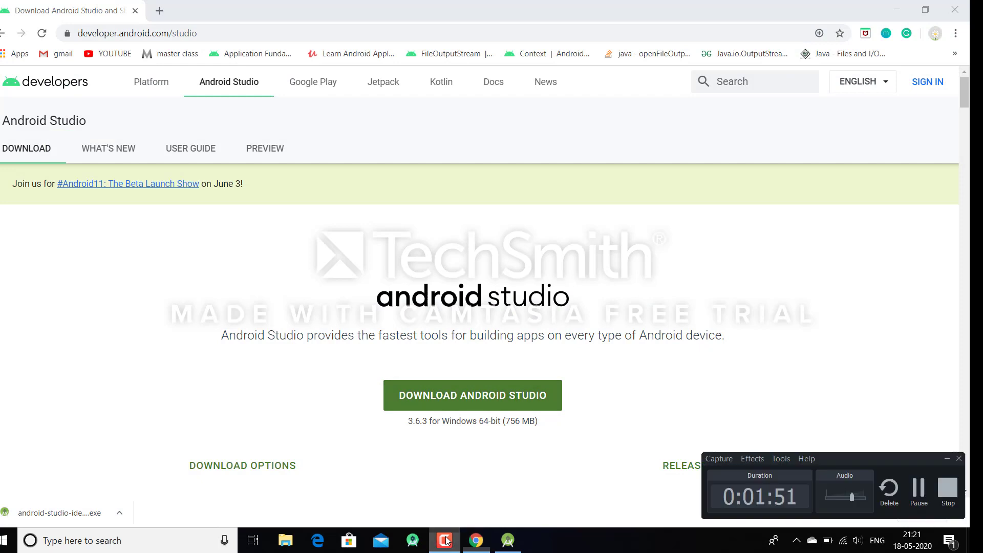
left_click(917, 488)
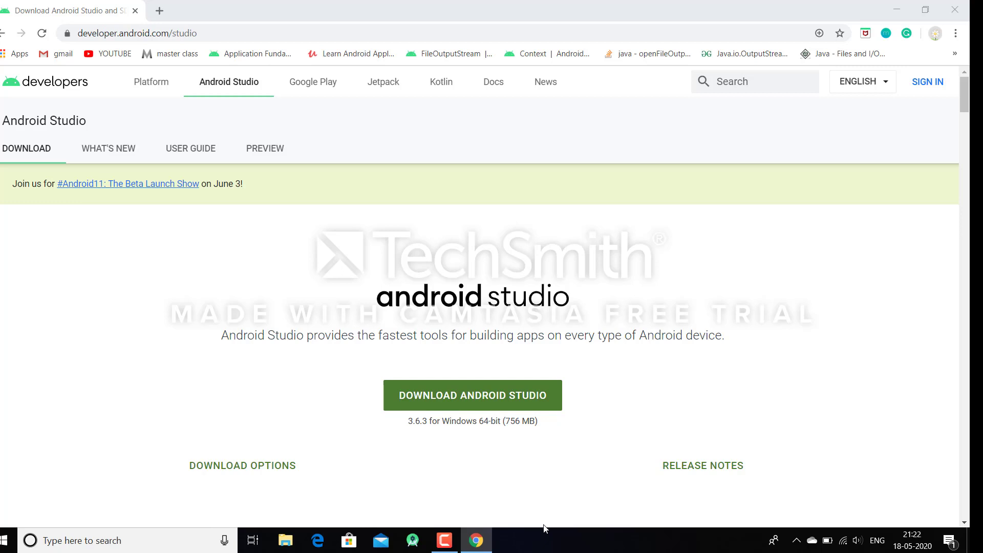
mouse_move(496, 540)
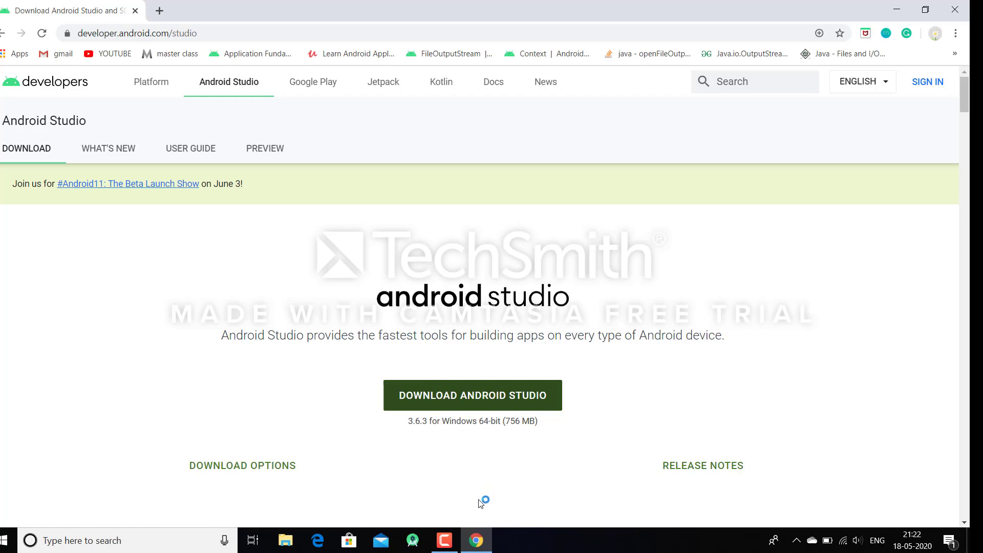
Step: Minimize the browser and proceed through the setup's welcome and component pages, keeping Android Virtual Device selected
left_click(896, 7)
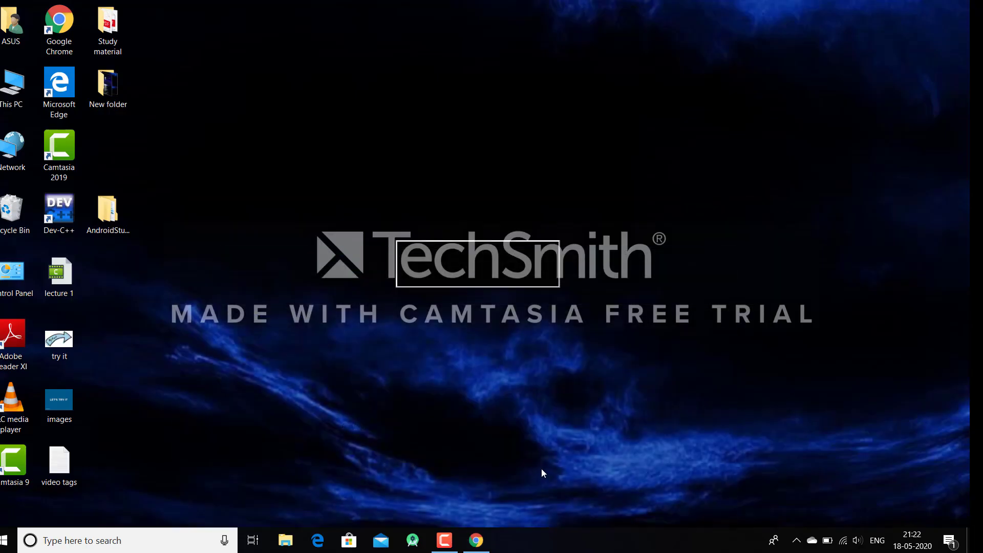
mouse_move(446, 543)
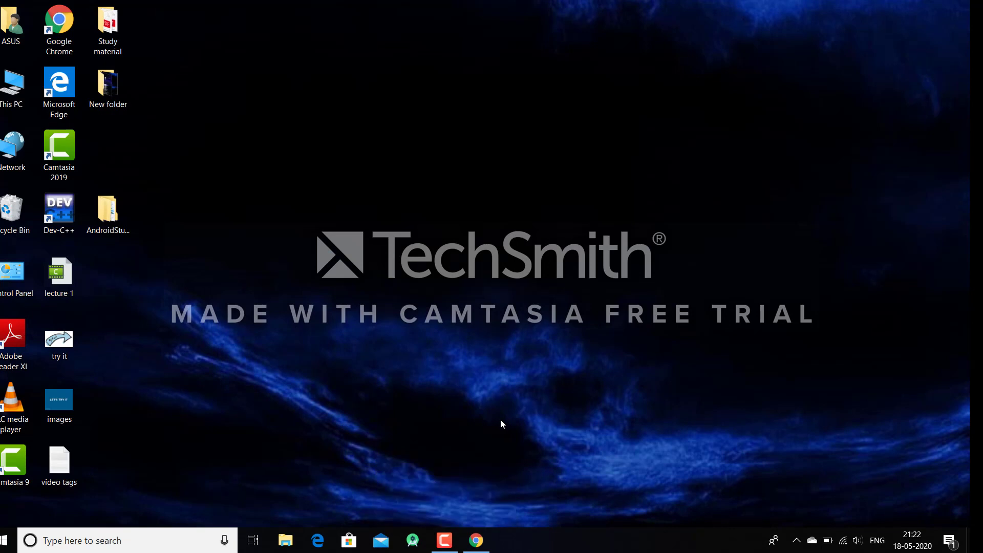
left_click(447, 548)
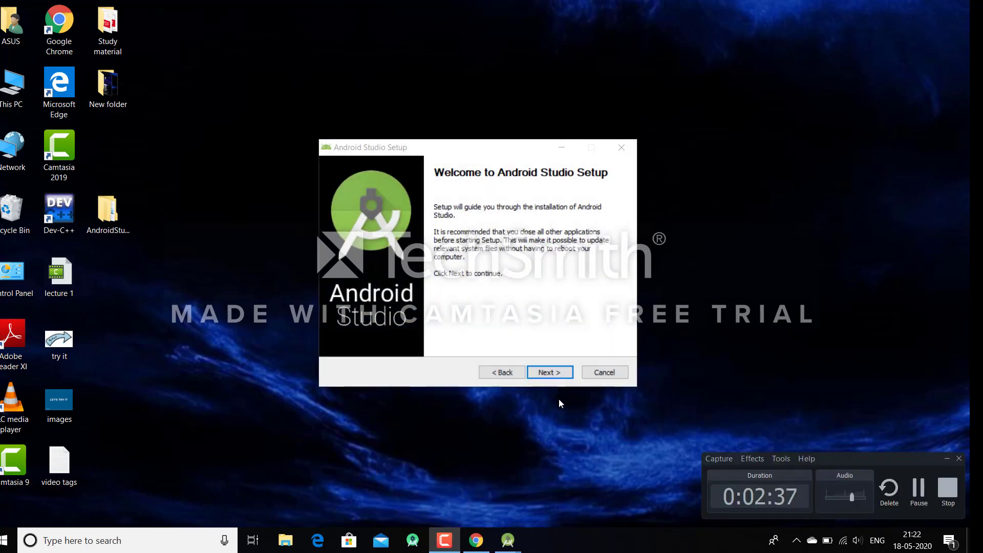
left_click(541, 367)
mouse_move(441, 255)
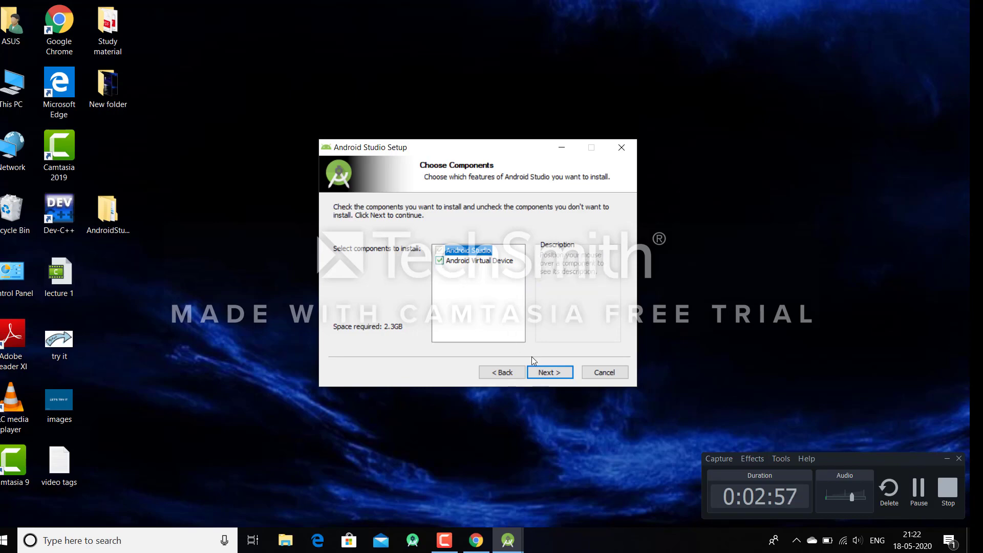
left_click(539, 373)
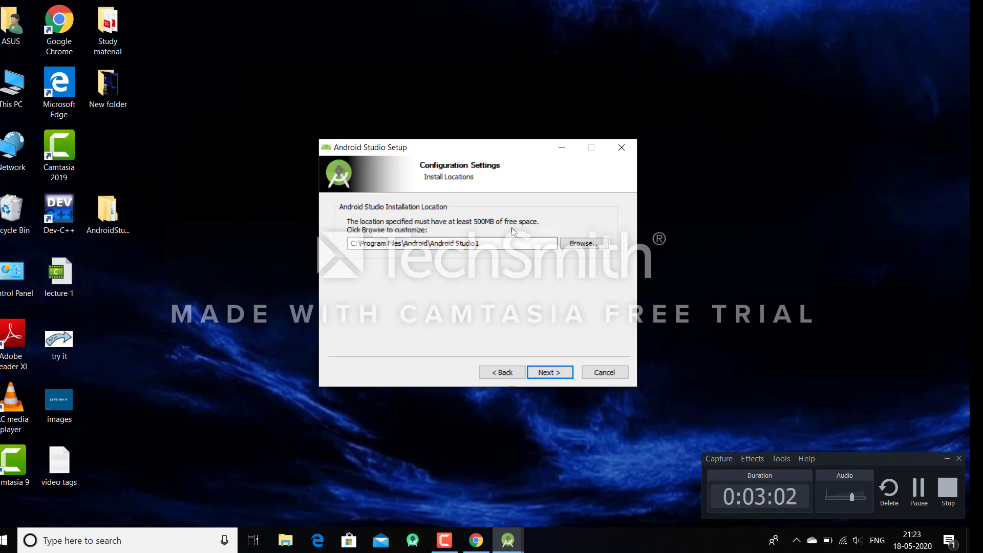
Step: Try to use the root of New Volume (D:) as the Android Studio installation location
left_click(577, 246)
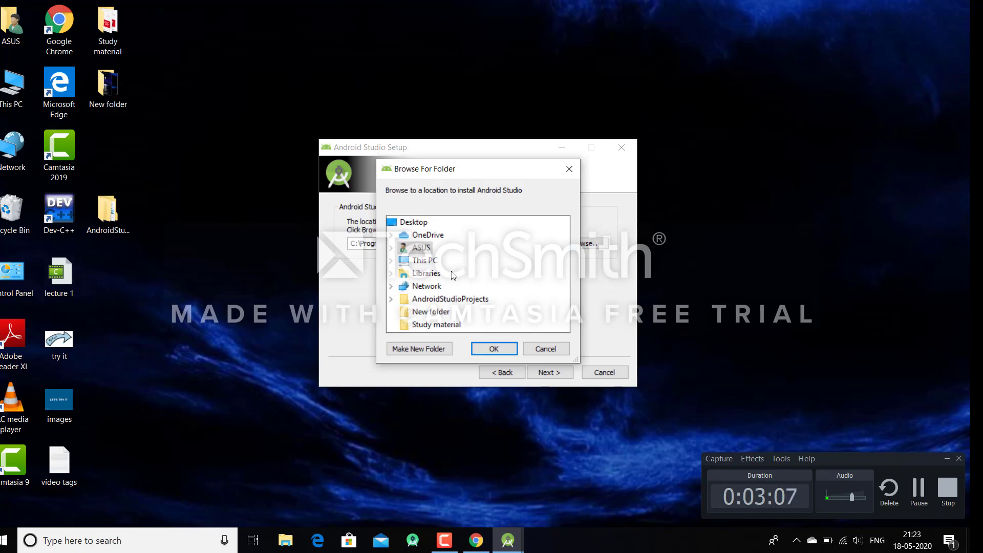
left_click(438, 263)
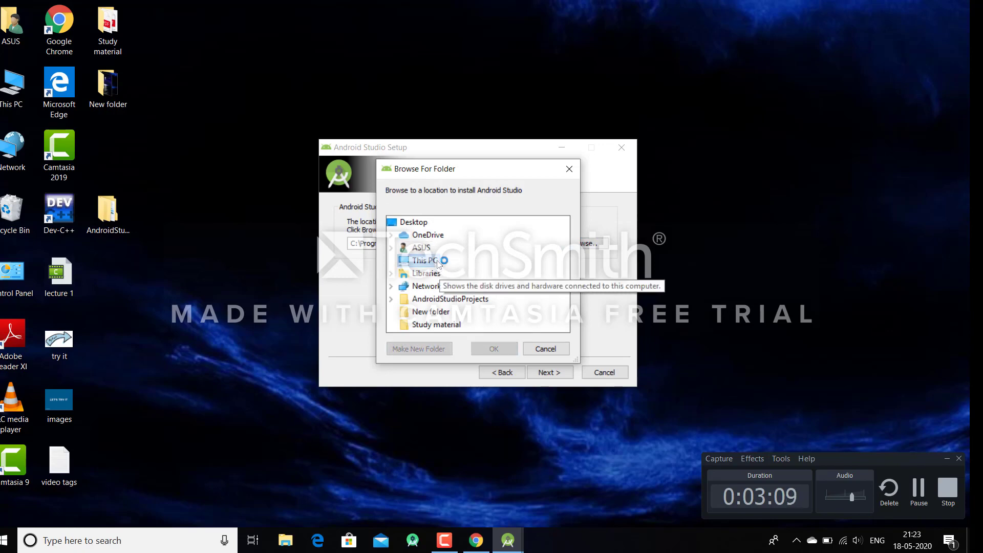
scroll(440, 296, "down", 2)
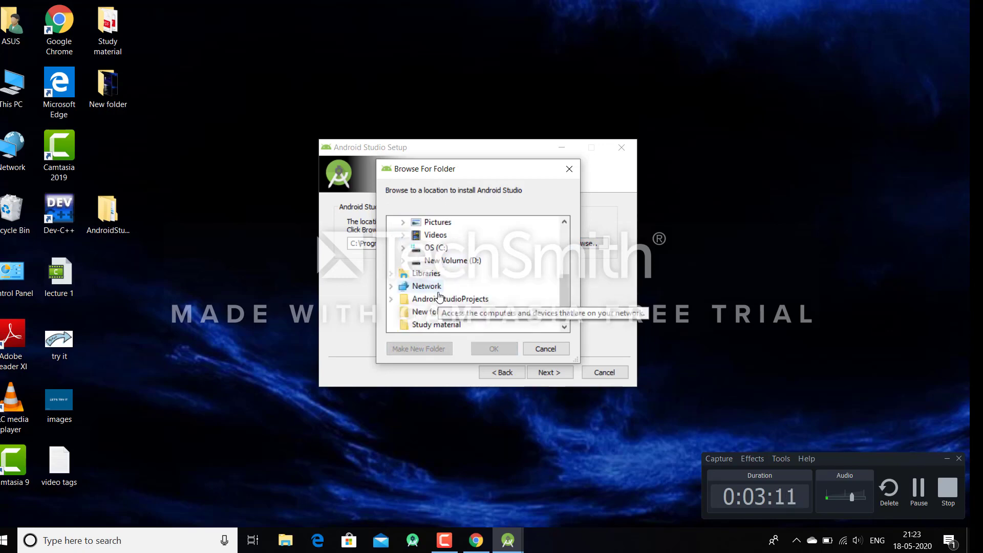
left_click(443, 262)
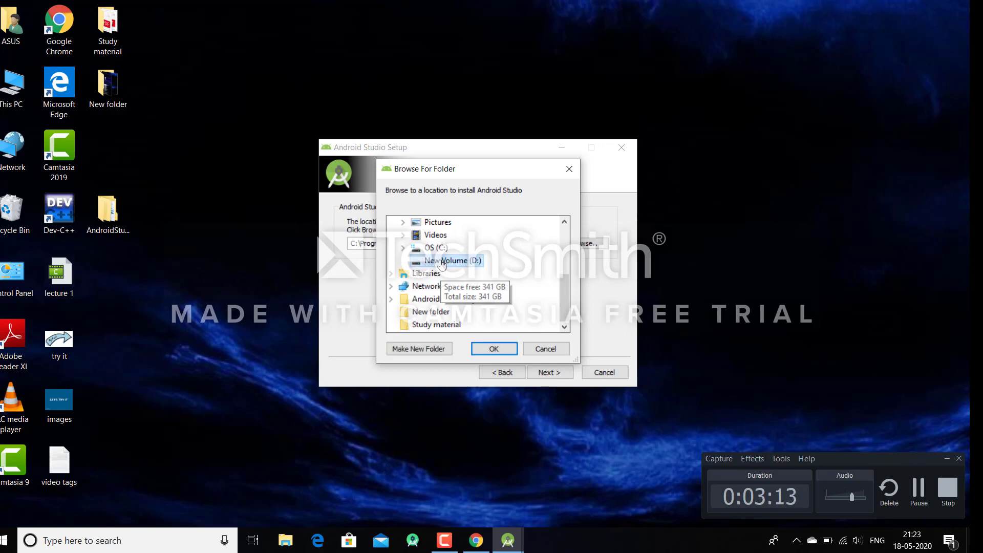
left_click(484, 350)
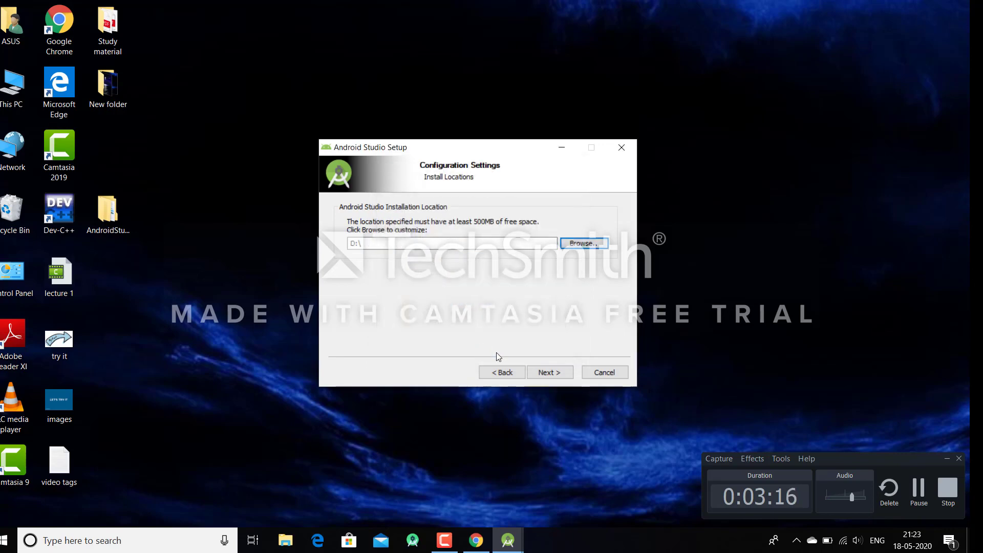
left_click(539, 373)
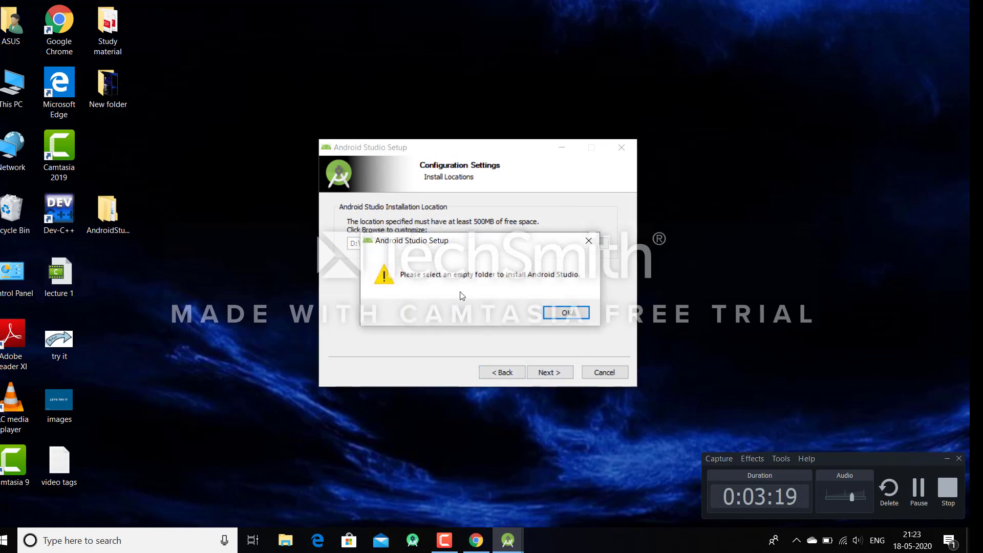
left_click(565, 313)
Step: Create a new folder on New Volume (D:), set D:\New folder as the installation location, and continue the setup
left_click(584, 242)
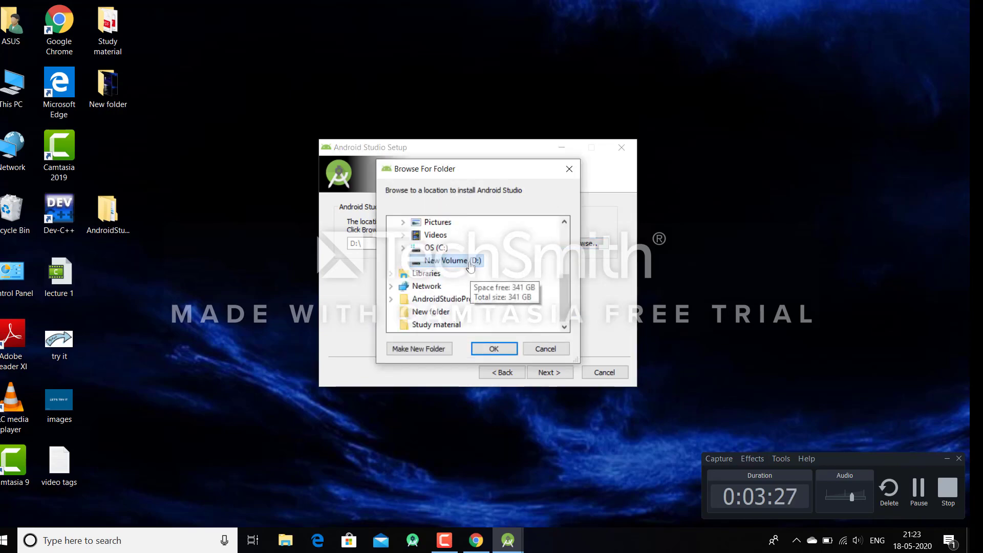
right_click(471, 266)
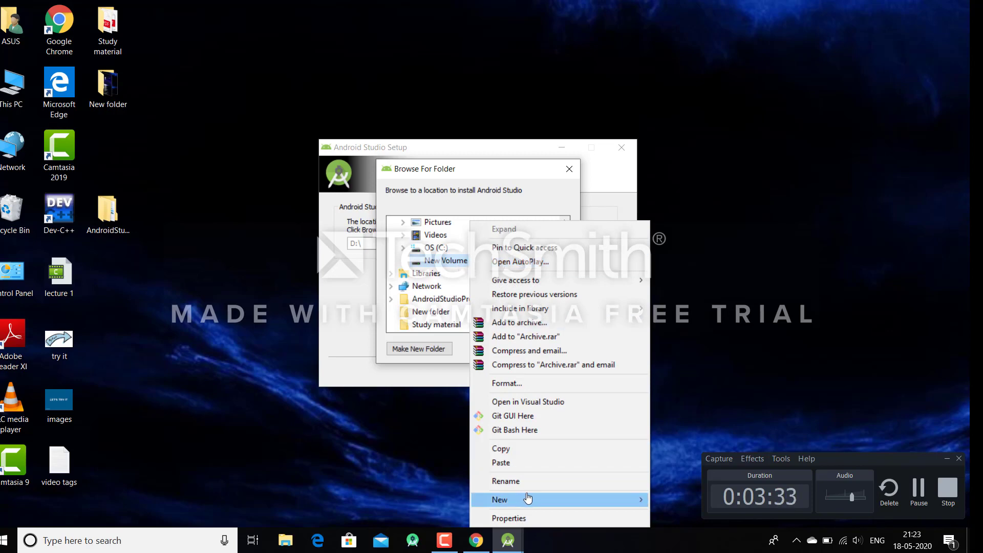
left_click(667, 498)
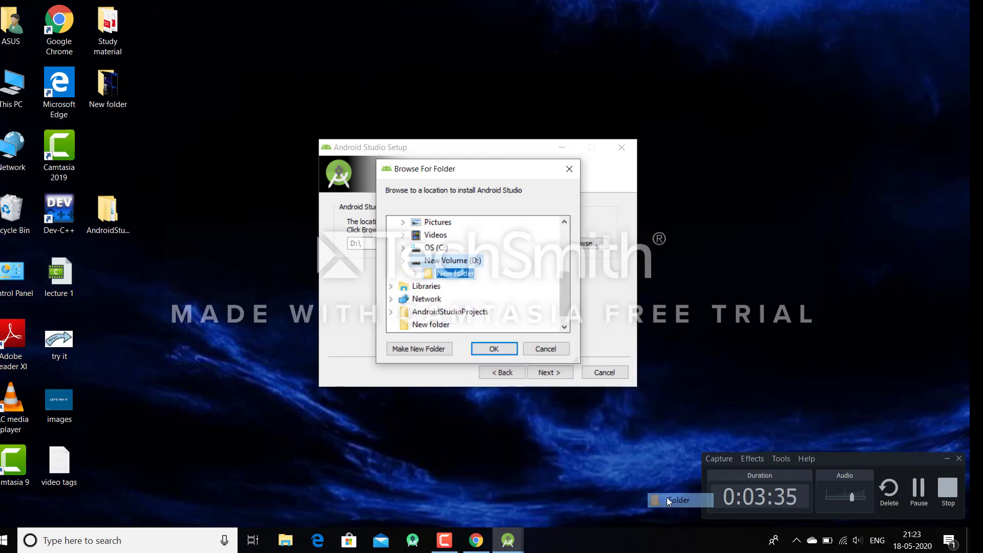
left_click(469, 281)
left_click(494, 349)
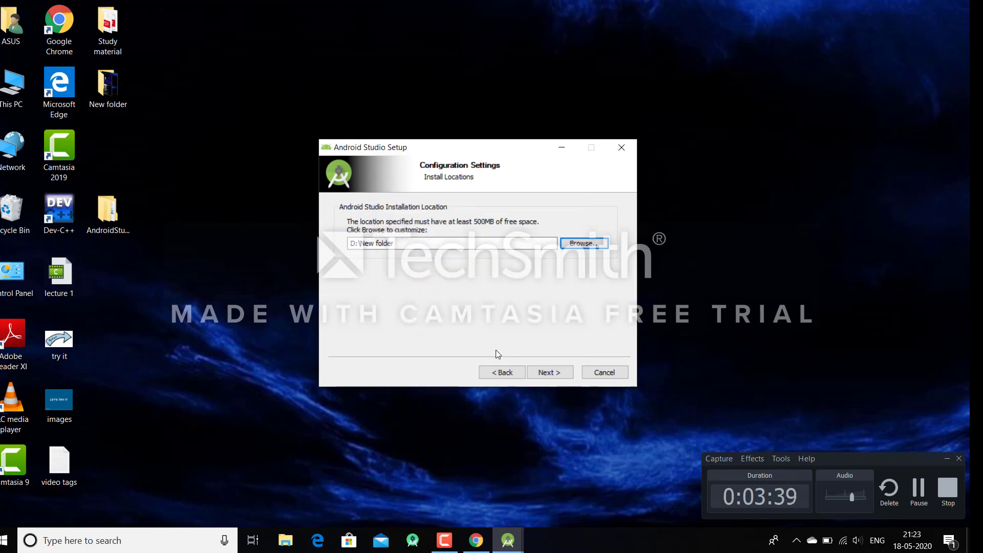
left_click(549, 372)
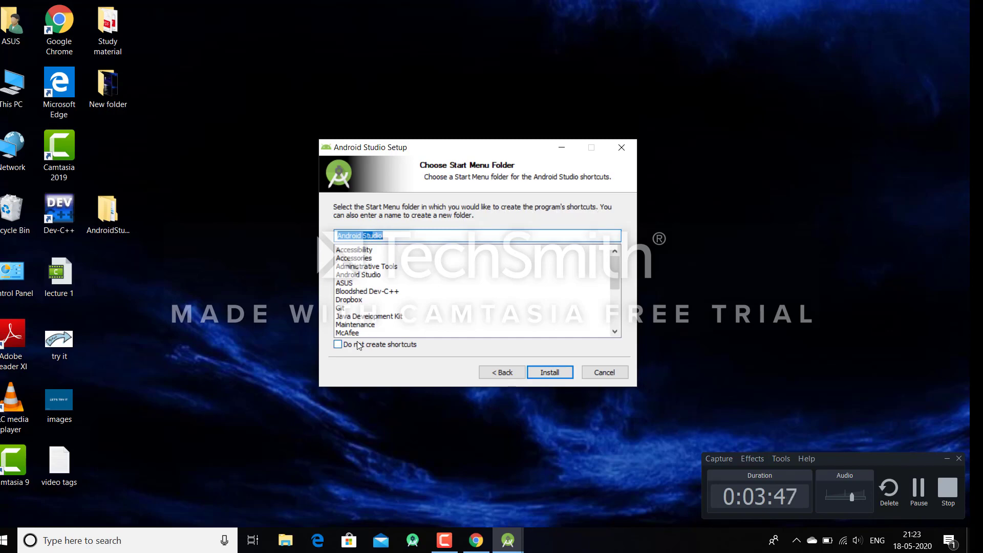
Step: Install Android Studio with the Android Studio Start Menu folder and continue past the completed installation
scroll(421, 269, "down", 4)
scroll(421, 269, "up", 4)
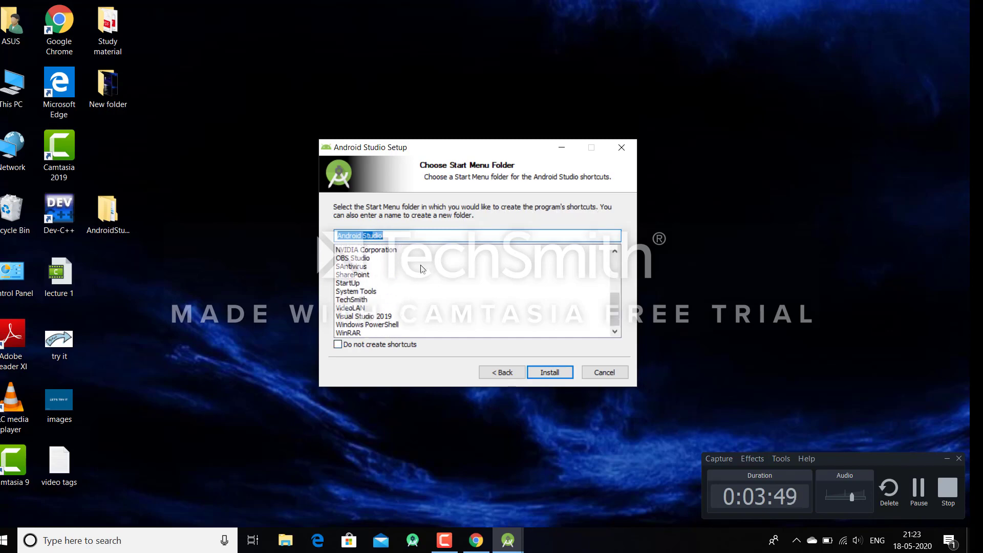
left_click(558, 374)
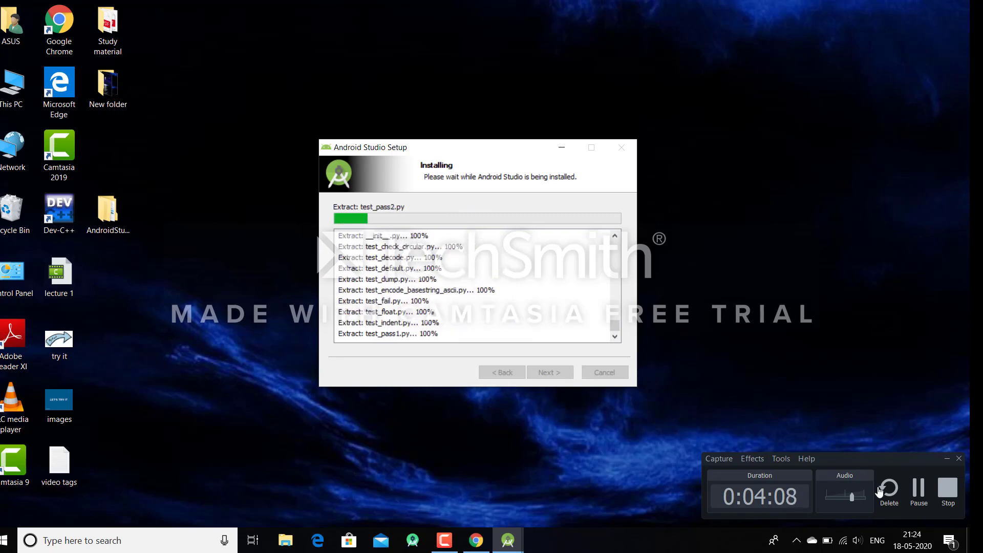
left_click(909, 492)
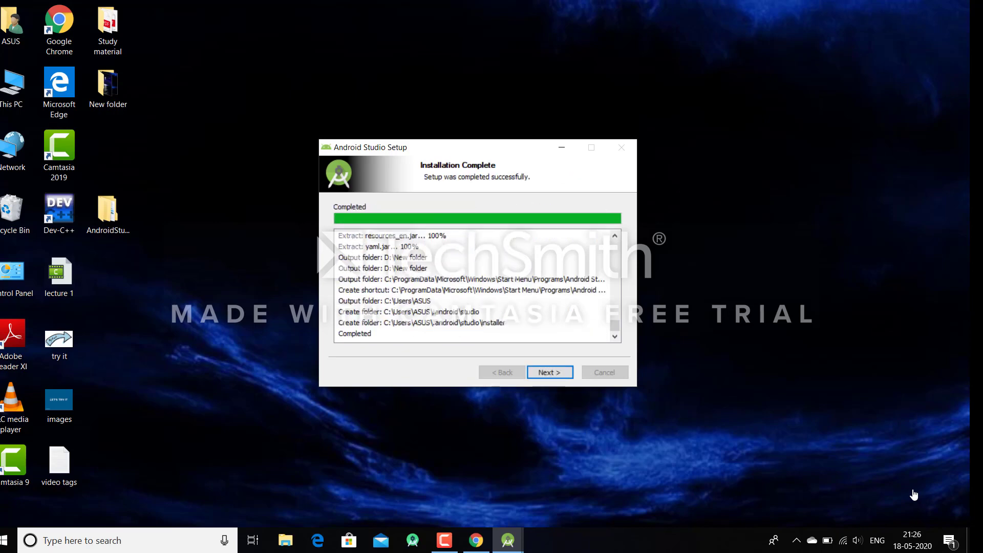
left_click(540, 370)
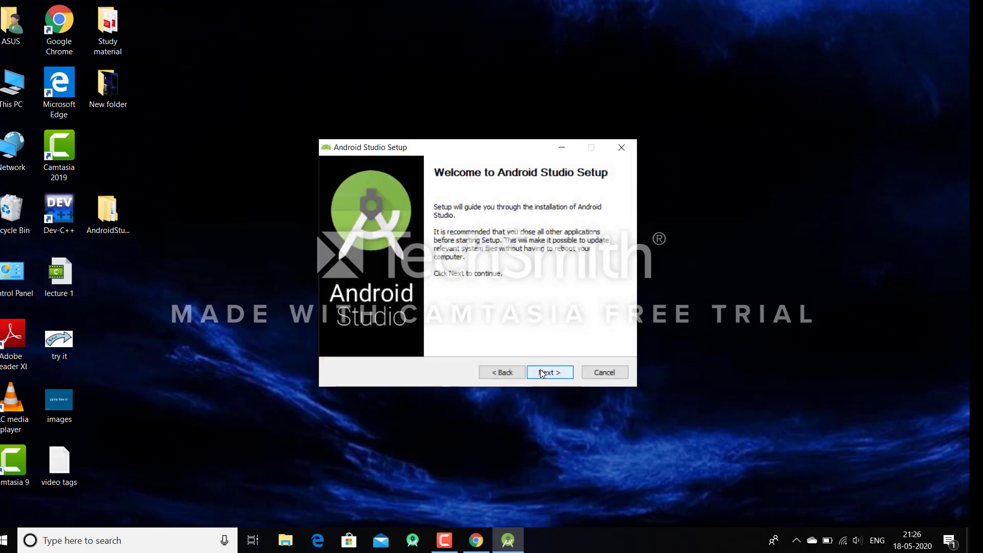
Step: Continue from the setup's welcome page and quit Android Studio Setup at the component selection, confirming the exit
left_click(541, 371)
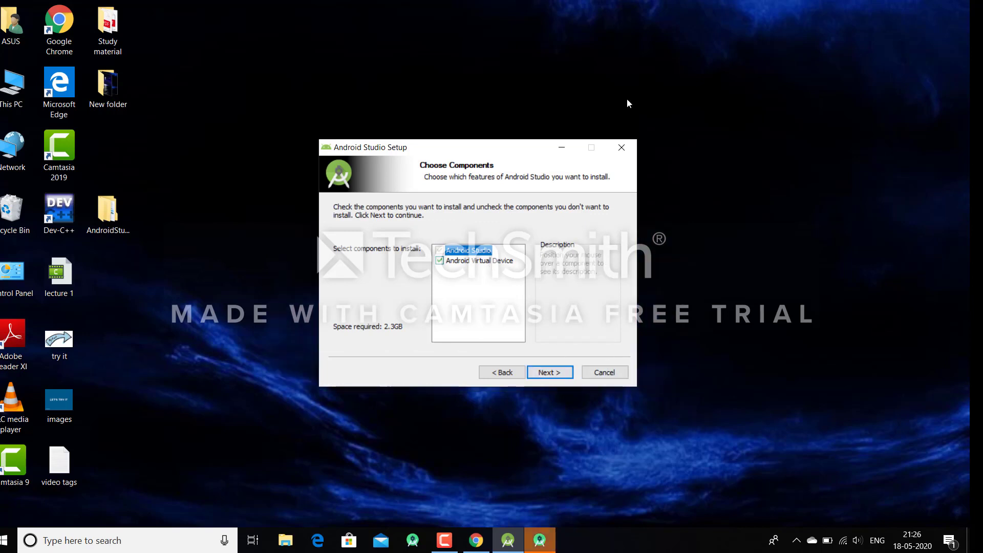
left_click(621, 148)
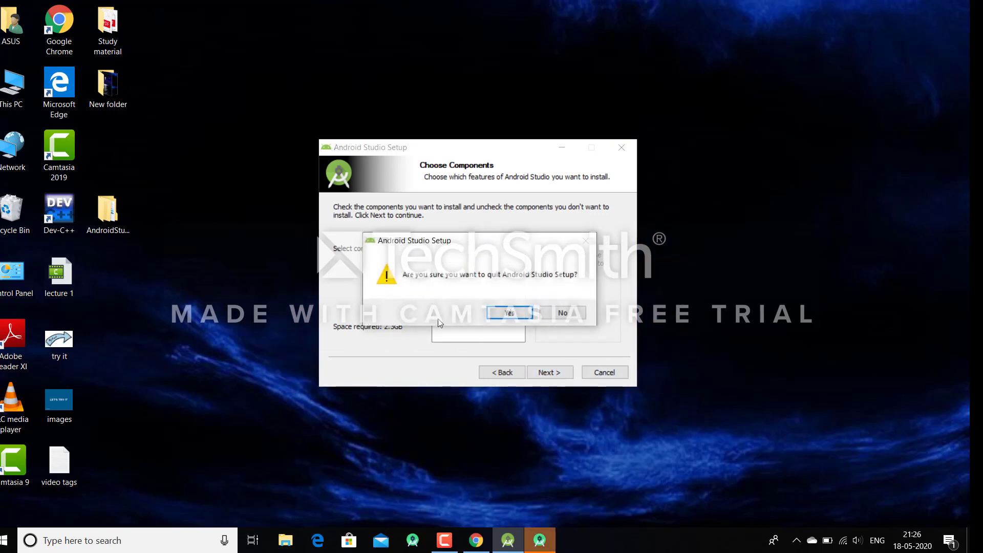
left_click(509, 312)
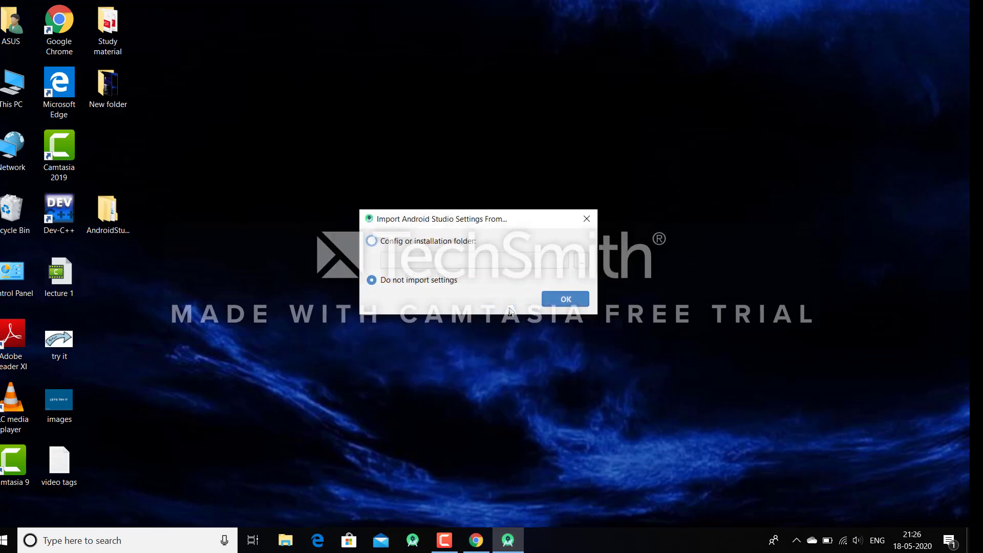
Step: Choose not to import previous Android Studio settings and confirm the choice
left_click(373, 241)
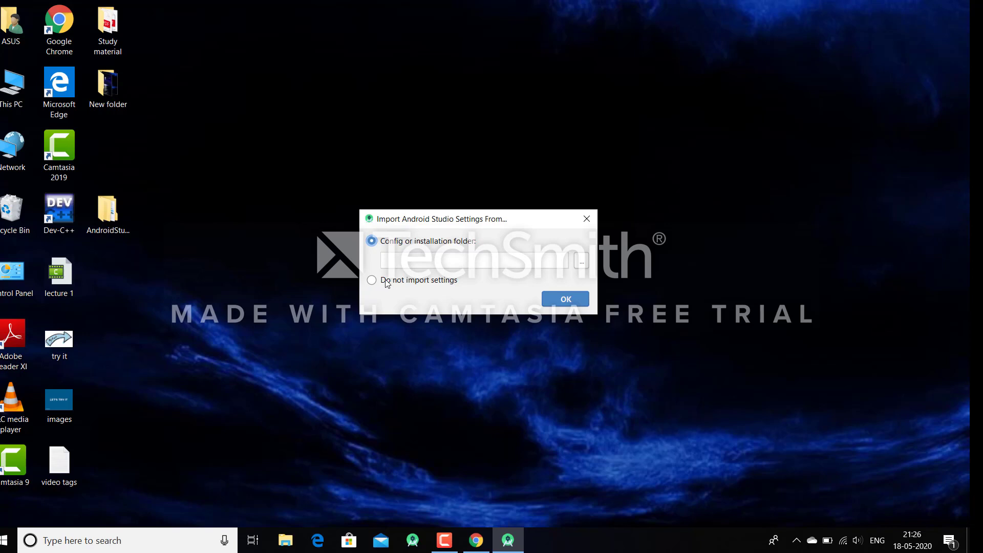
left_click(382, 281)
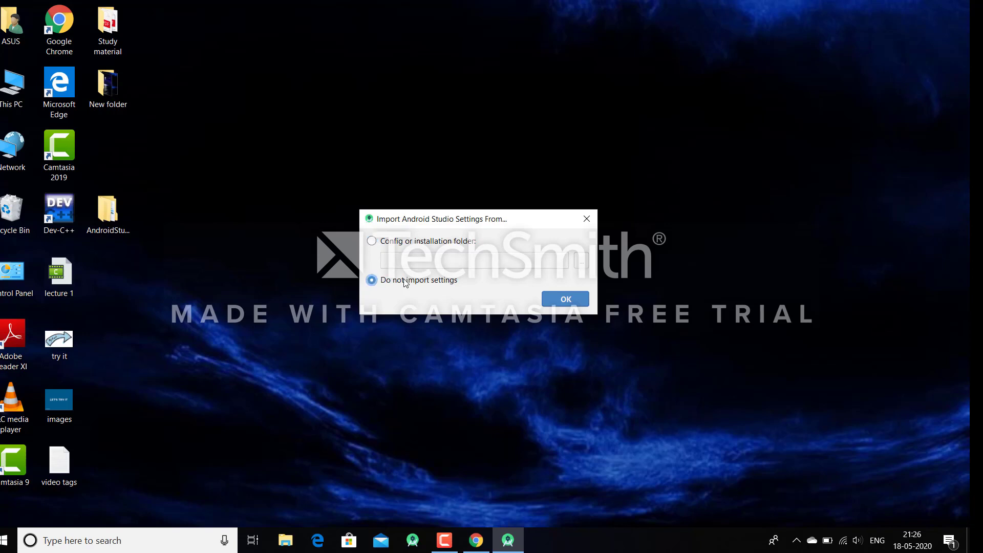
left_click(553, 303)
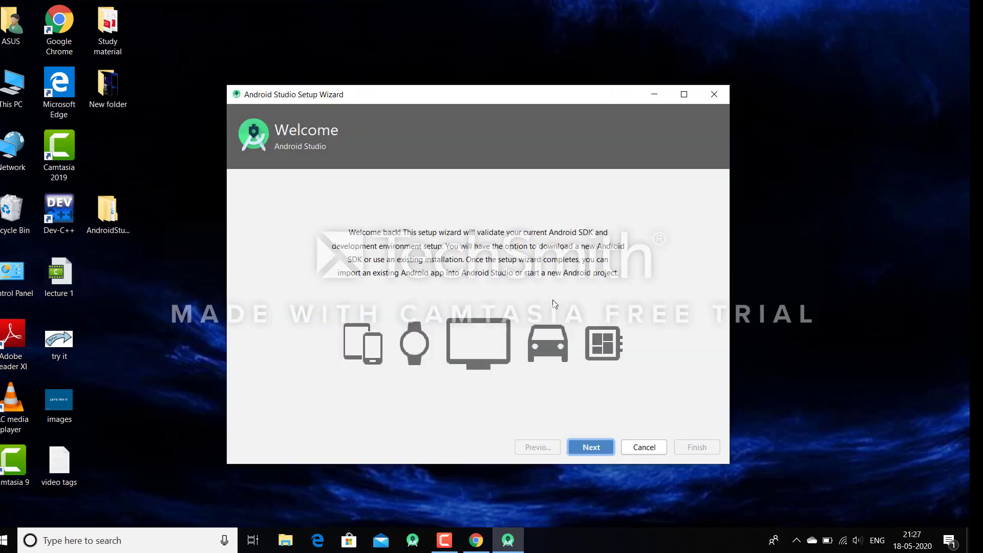
Step: Proceed through the Android Studio Setup Wizard with the Standard install type and the Light UI theme
left_click(582, 449)
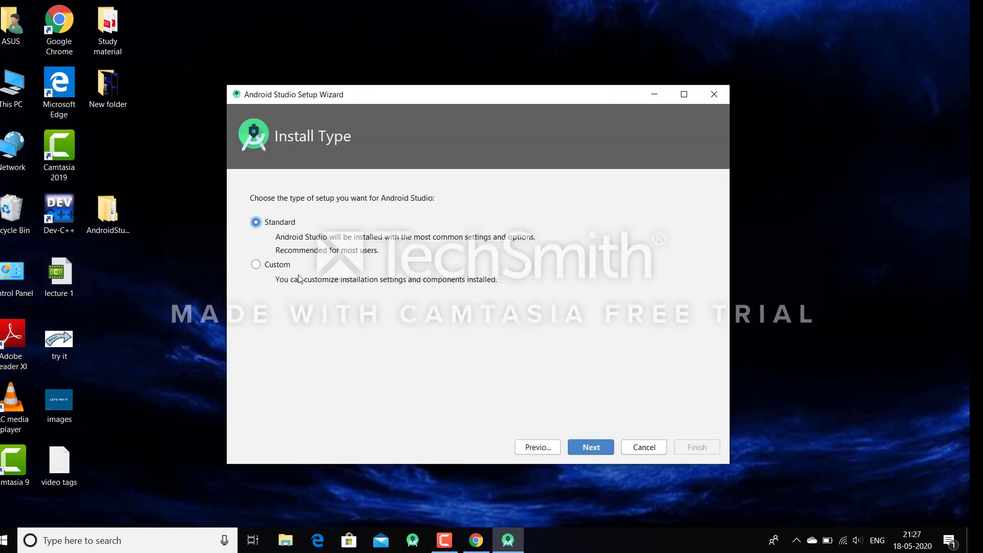
left_click(582, 442)
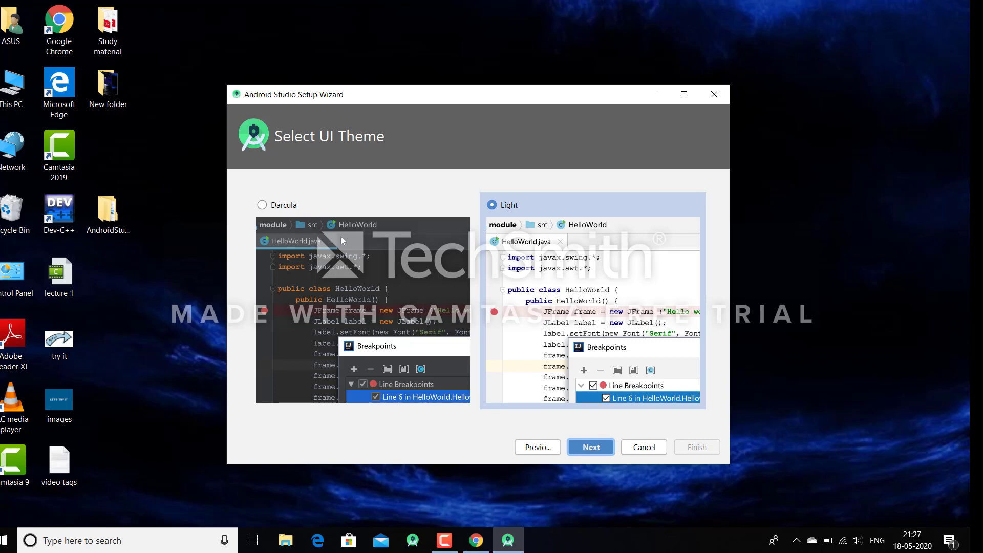
left_click(587, 449)
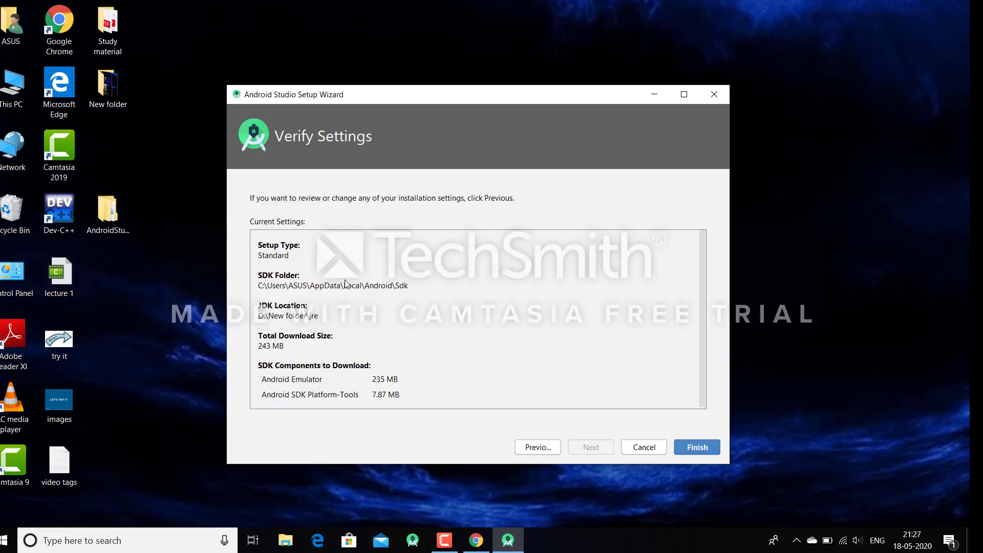
Step: Review the current settings, finish the wizard to start downloading the SDK components, and show the download details
scroll(534, 387, "down", 1)
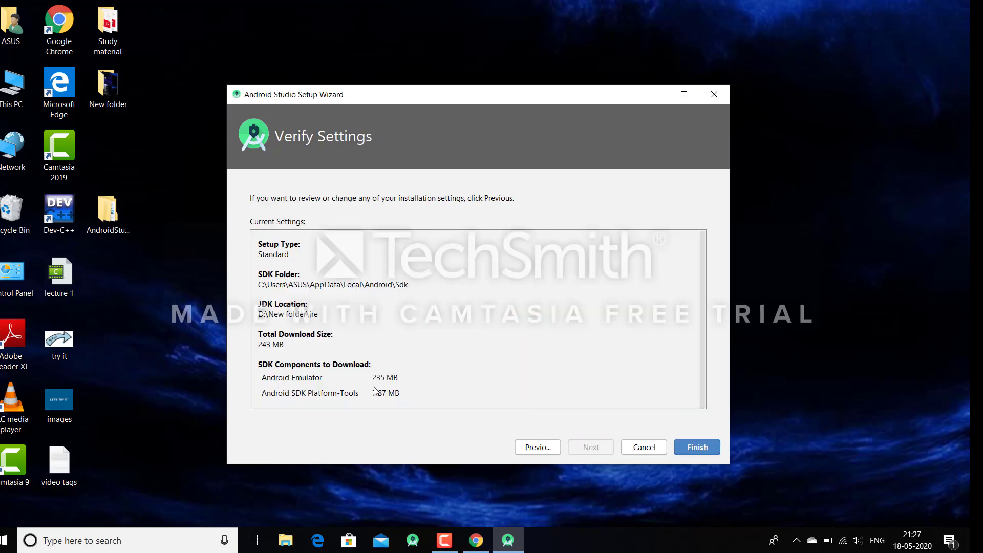
left_click(692, 447)
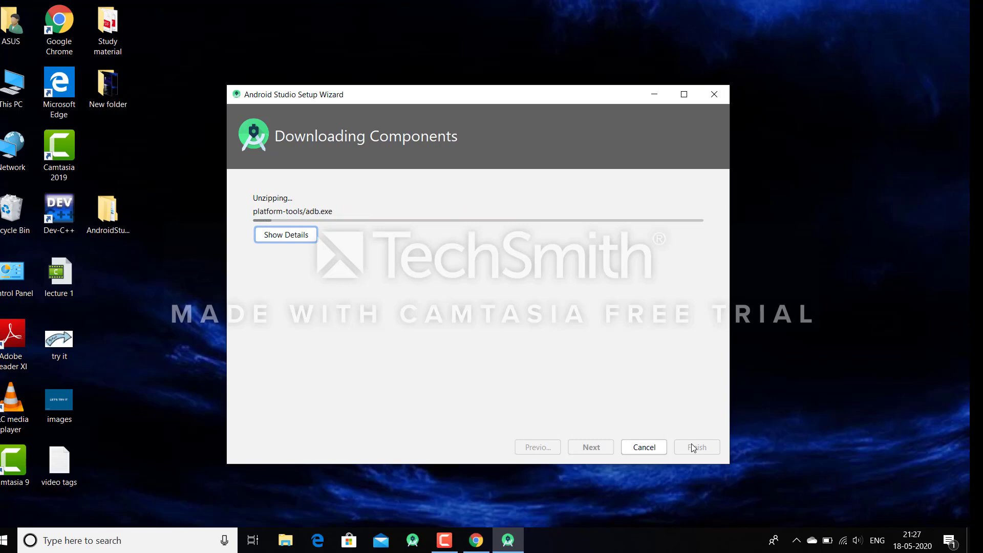
left_click(304, 237)
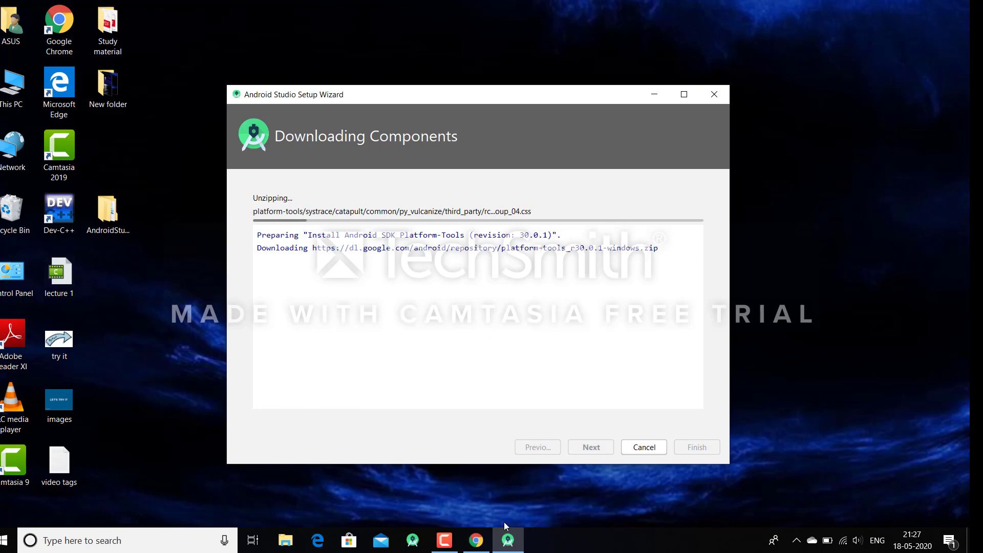
left_click(507, 541)
left_click(507, 540)
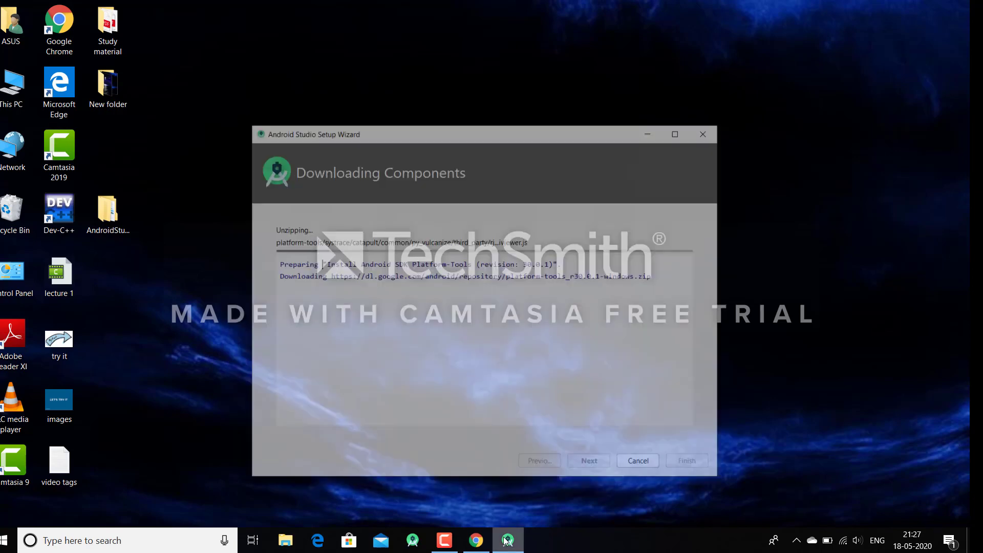
left_click(444, 540)
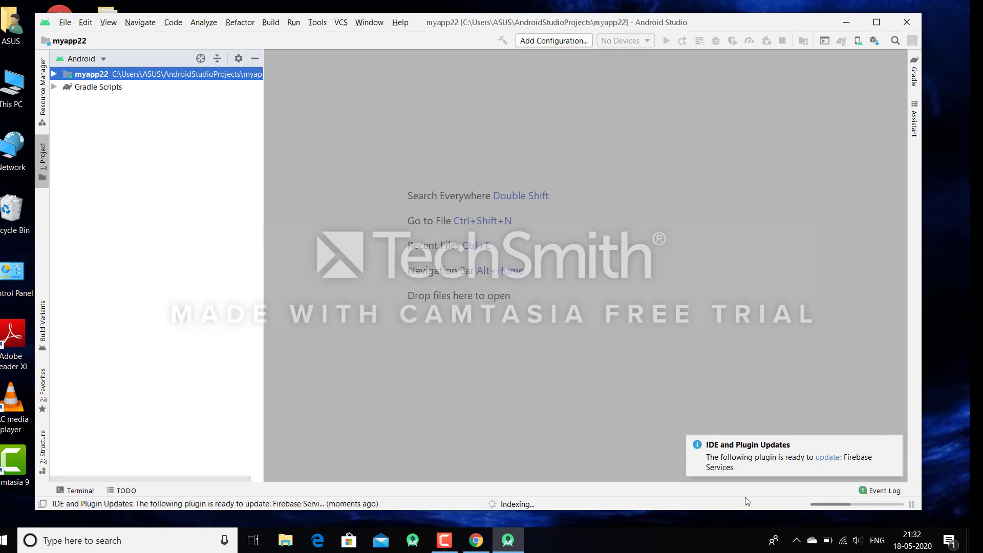
left_click(445, 543)
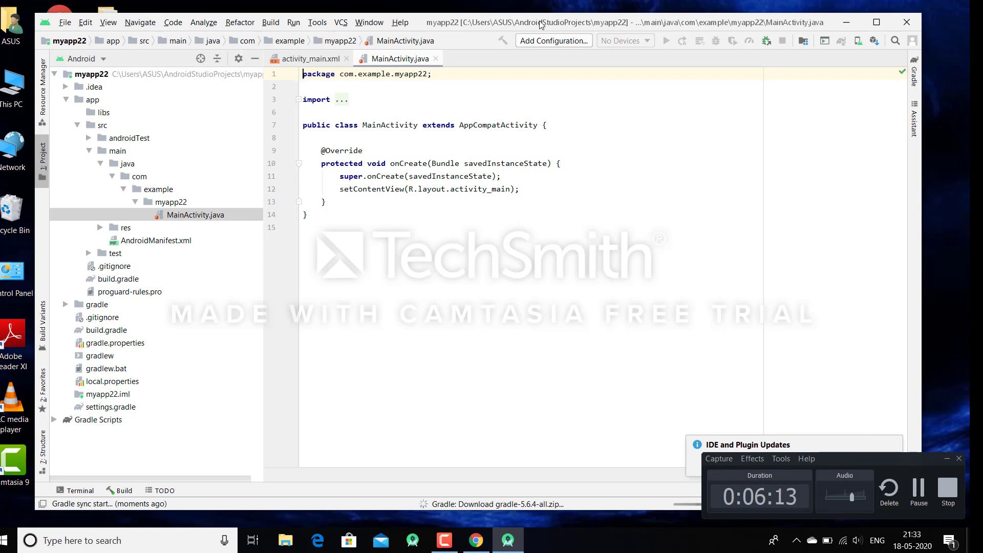
Step: View the Run/Debug Configurations and the debugger's process selection for the myapp22 project, closing each without making changes
left_click(539, 41)
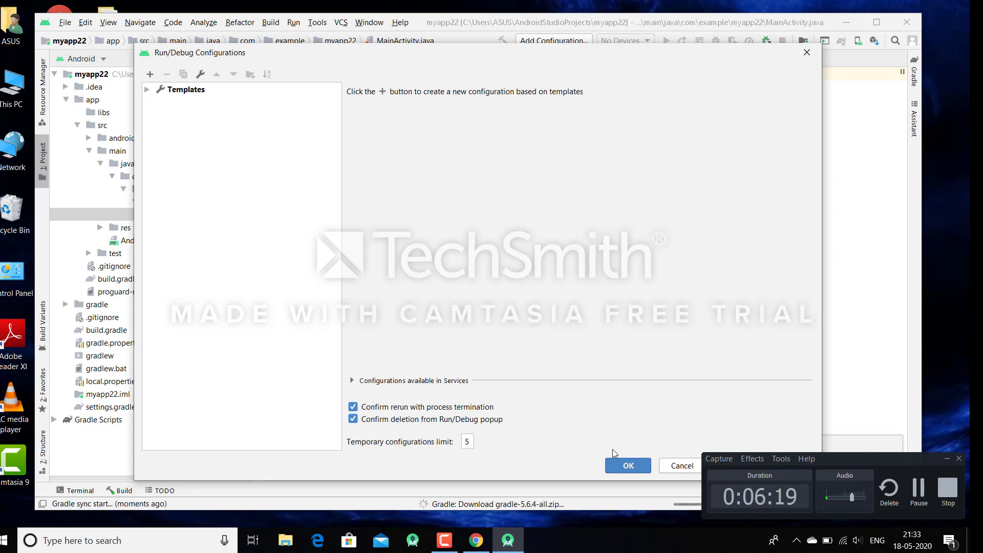
left_click(616, 463)
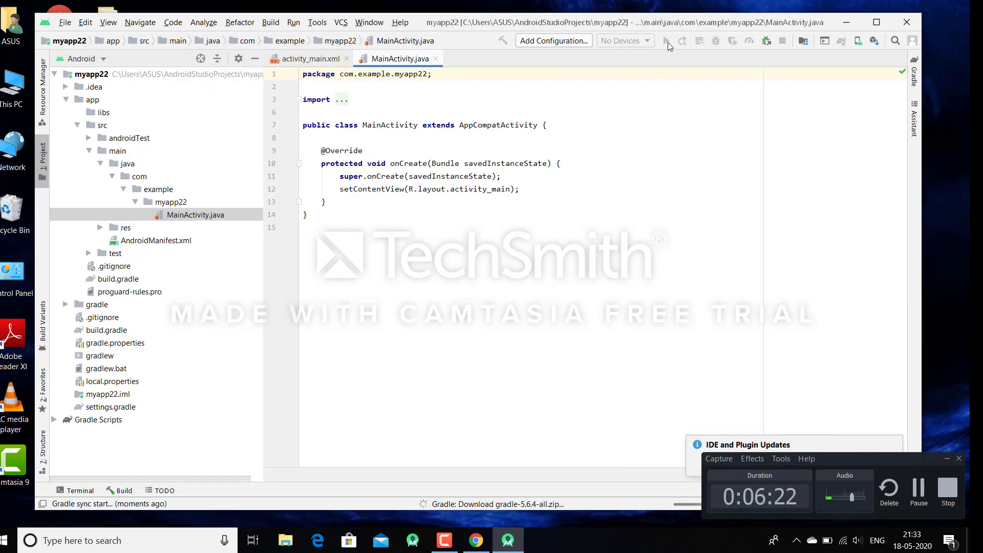
left_click(766, 40)
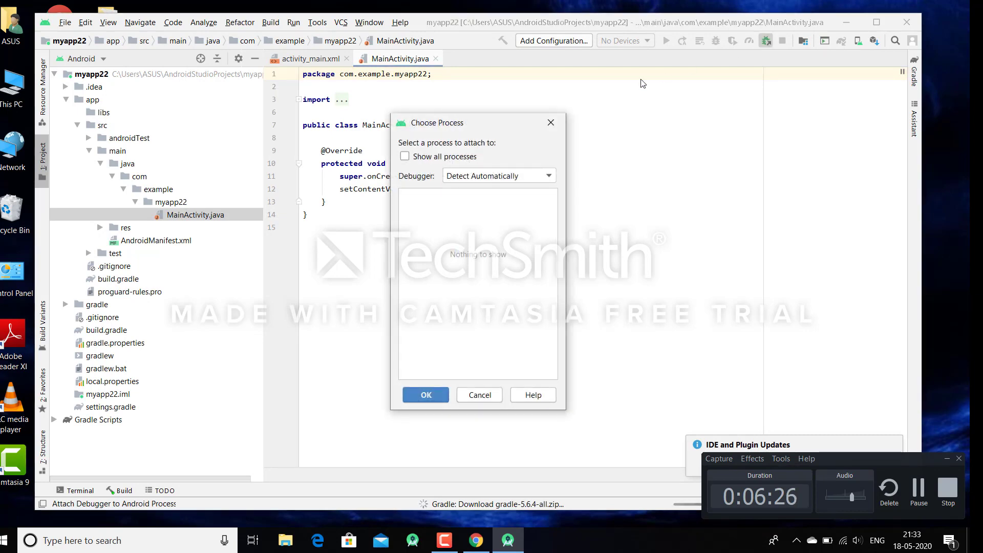
left_click(552, 122)
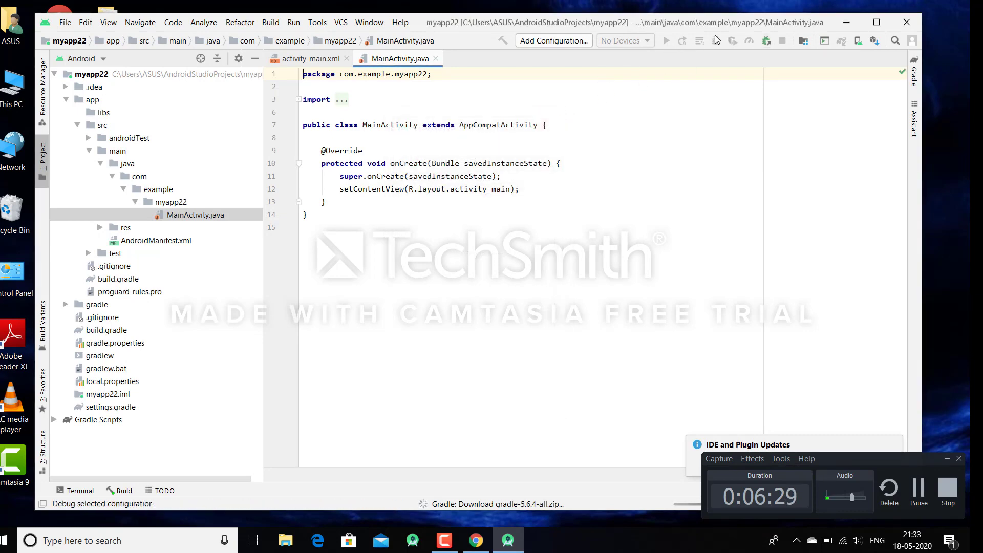